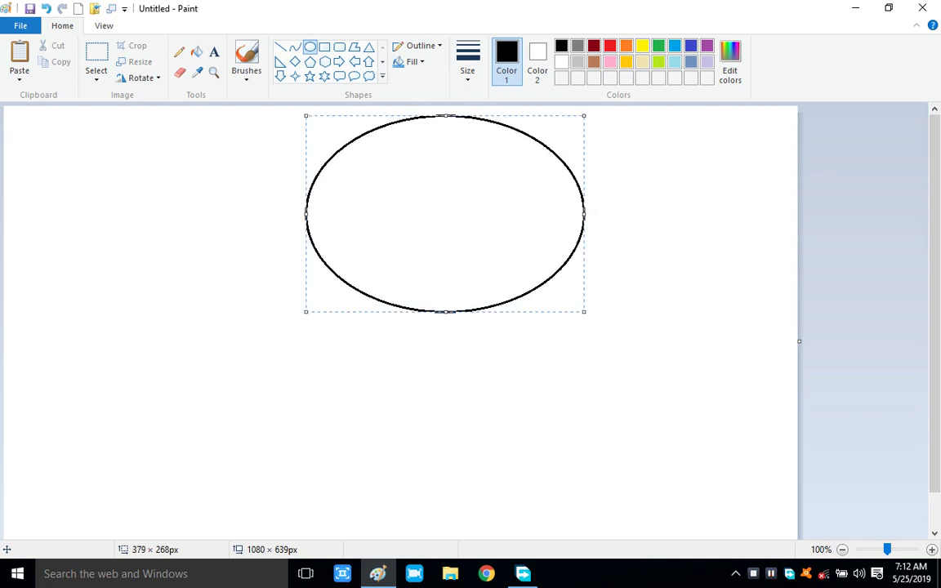
# Step: Select the lower half of the ellipse with an area of about 467 × 191 px and cut it away
pyautogui.click(95, 57)
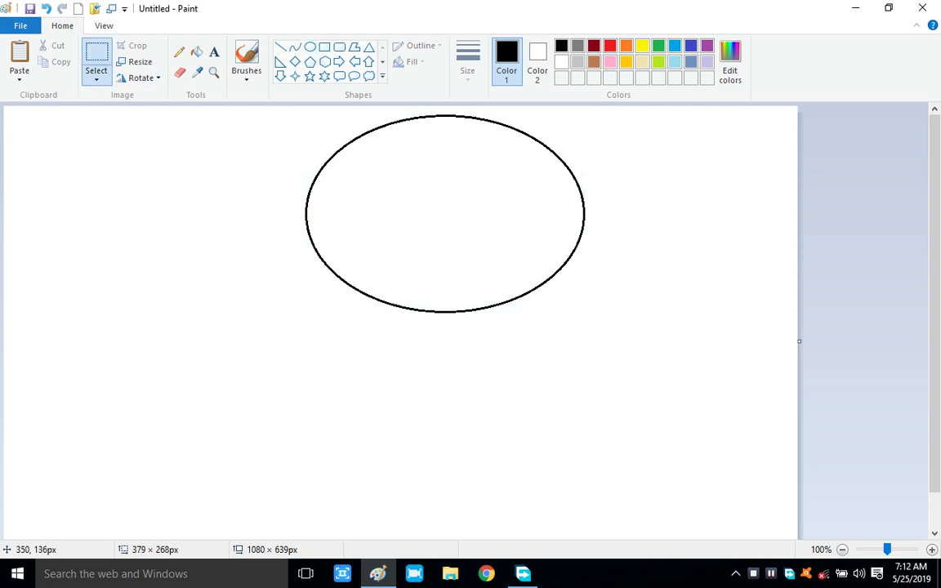
pyautogui.moveTo(267, 210); pyautogui.dragTo(610, 349)
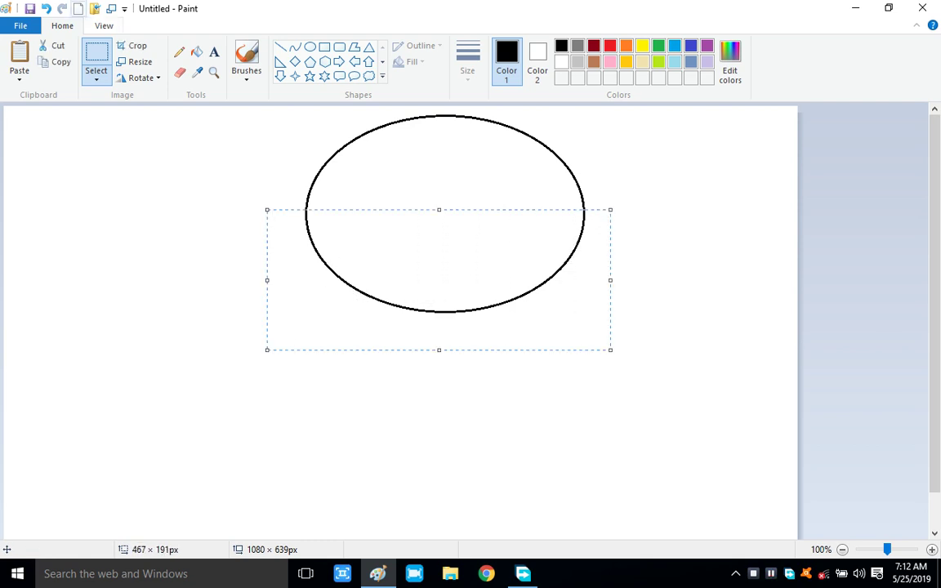
pyautogui.click(50, 46)
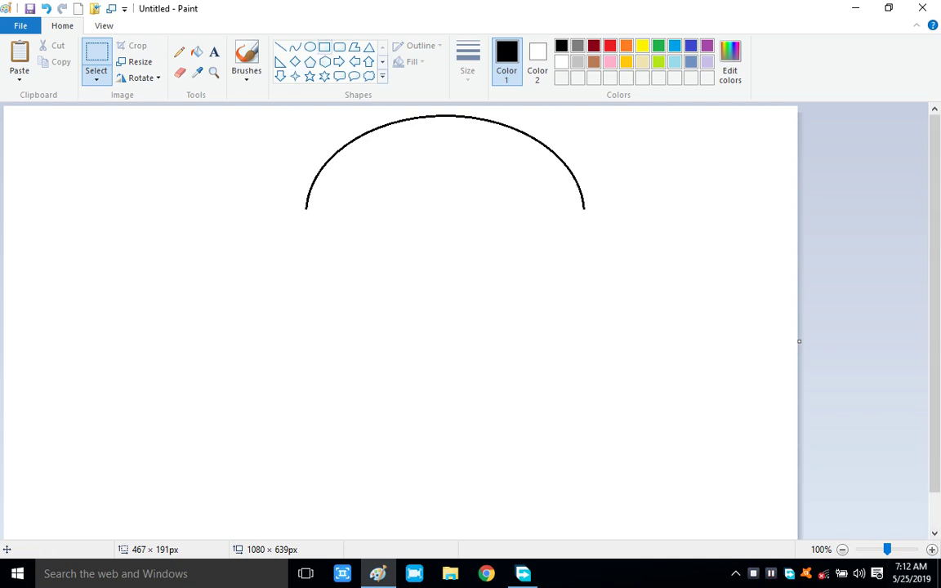
# Step: Draw three upward-bowed scallop curves end to end between the arc's two ends to close the umbrella canopy
pyautogui.click(294, 47)
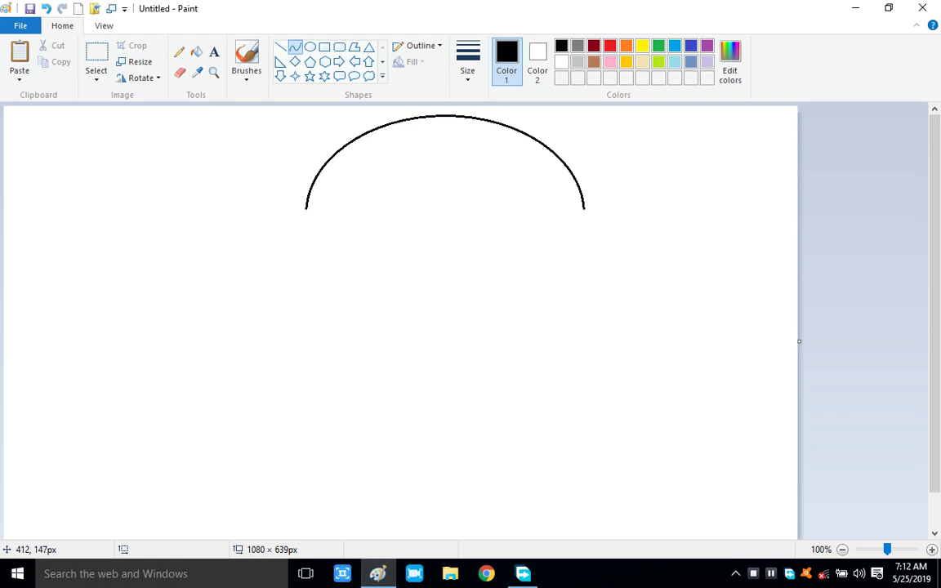
pyautogui.moveTo(307, 208); pyautogui.dragTo(380, 197)
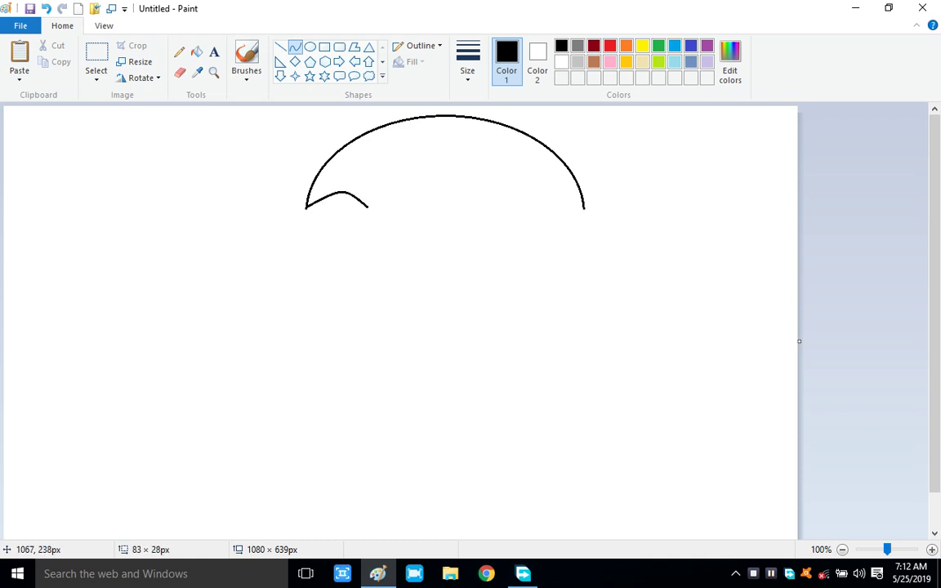
pyautogui.click(821, 281)
pyautogui.moveTo(366, 207); pyautogui.dragTo(453, 175)
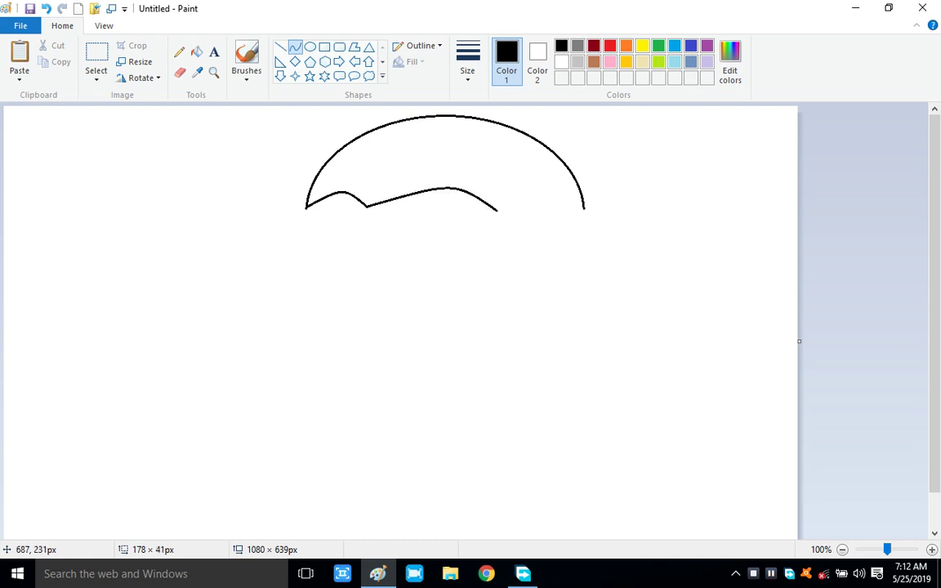
pyautogui.press('Escape')
pyautogui.moveTo(494, 210); pyautogui.dragTo(559, 191)
pyautogui.press('Escape')
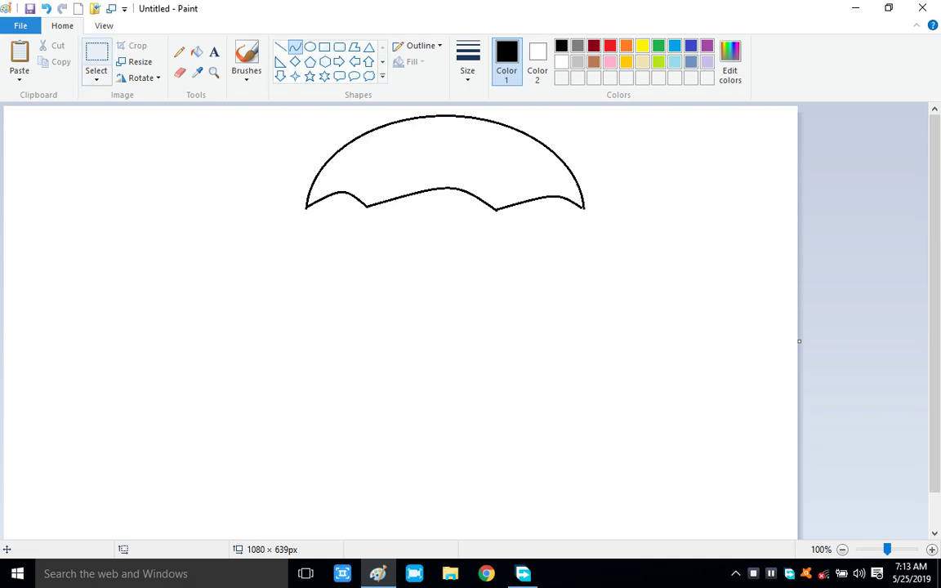
pyautogui.click(96, 56)
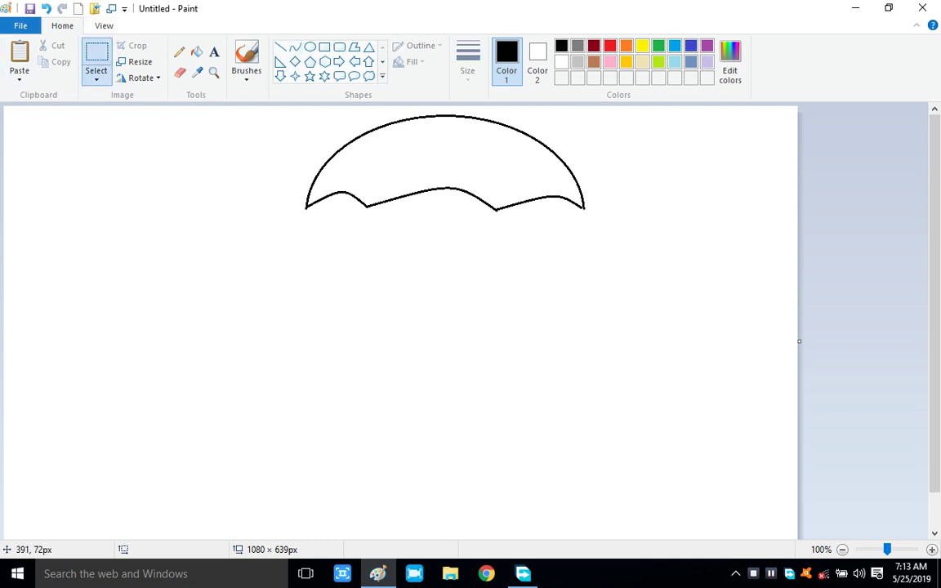
pyautogui.moveTo(356, 113); pyautogui.dragTo(599, 242)
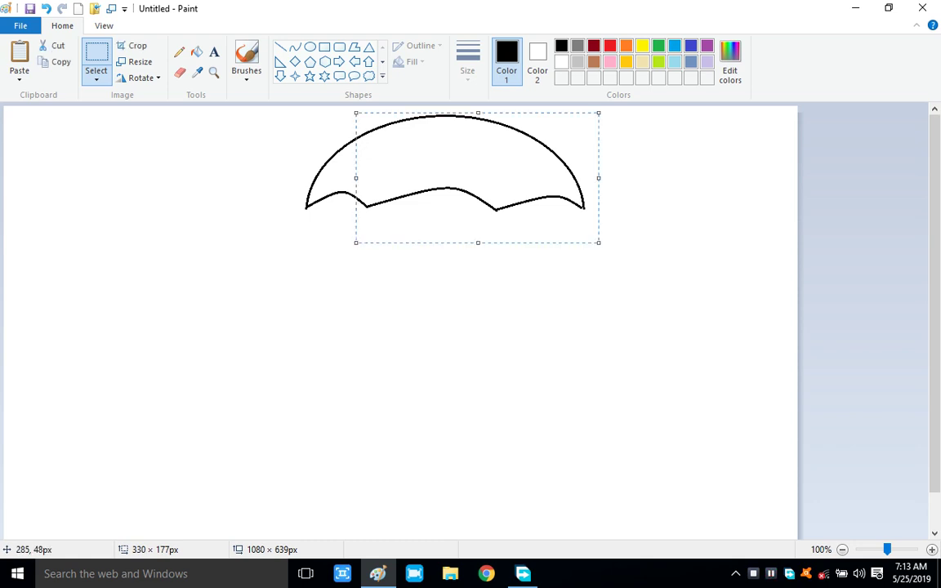
pyautogui.hotkey('ctrl', 'z')
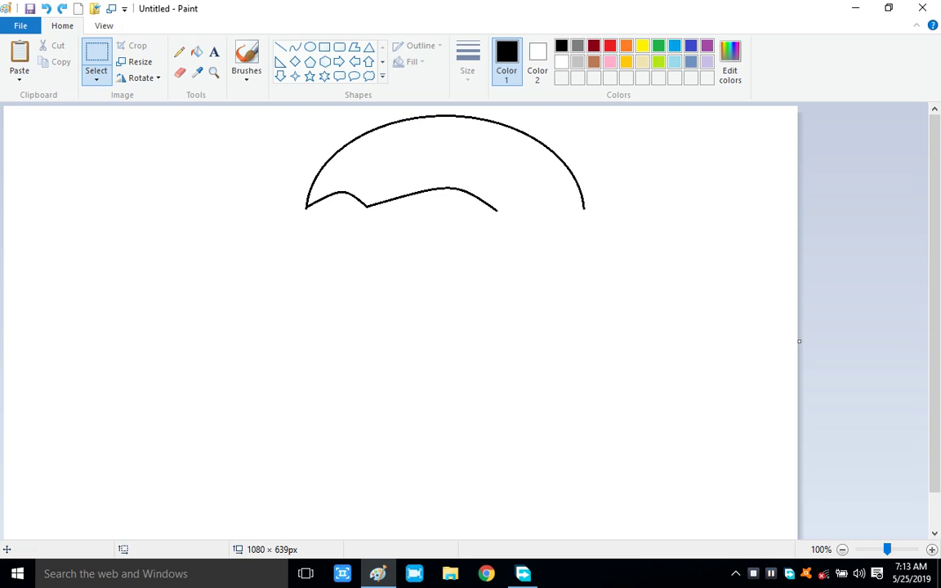
pyautogui.click(61, 9)
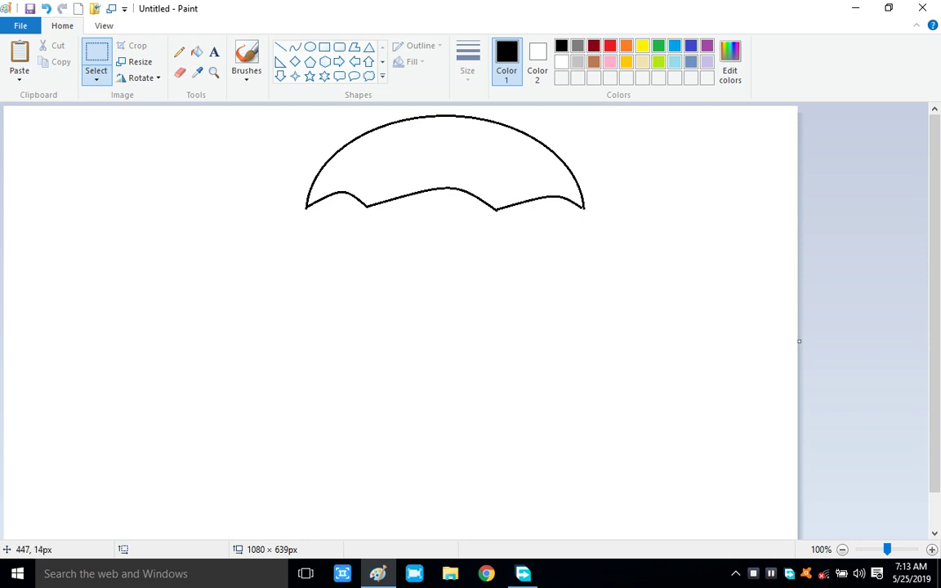
pyautogui.scroll(-1, 400, 318)
pyautogui.scroll(1, 400, 318)
pyautogui.moveTo(365, 110); pyautogui.dragTo(649, 409)
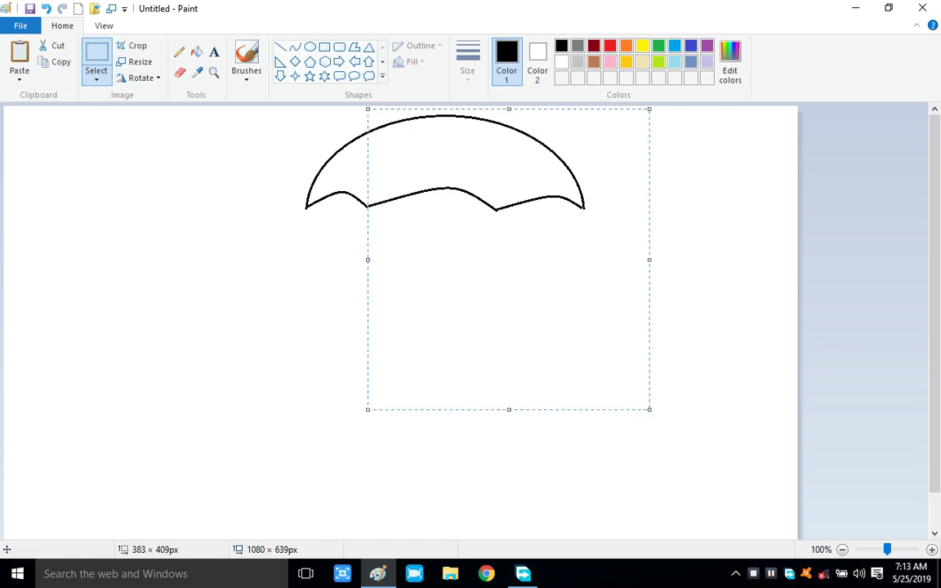
pyautogui.moveTo(404, 276)
pyautogui.mouseDown()
pyautogui.moveTo(373, 274)
pyautogui.moveTo(416, 281)
pyautogui.moveTo(407, 277)
pyautogui.mouseUp()
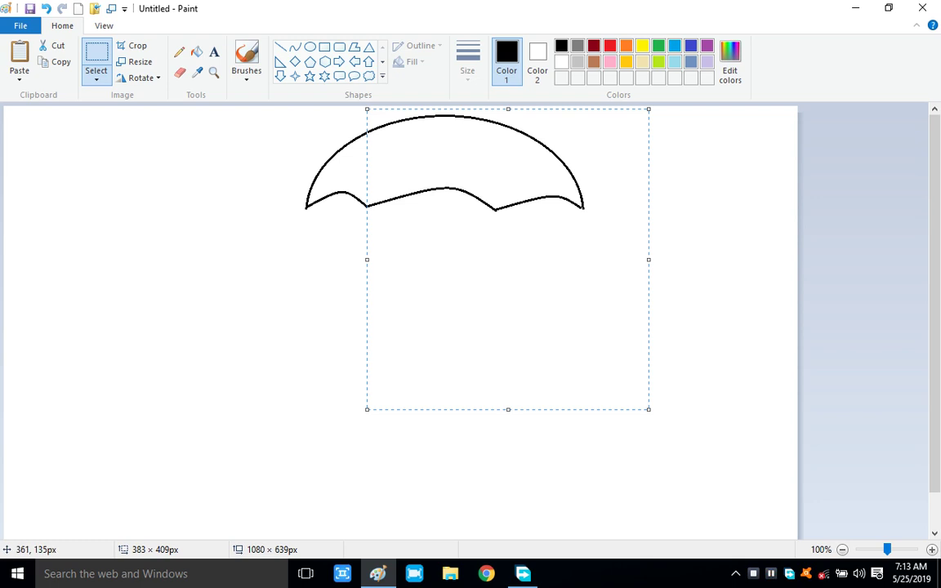
pyautogui.click(264, 272)
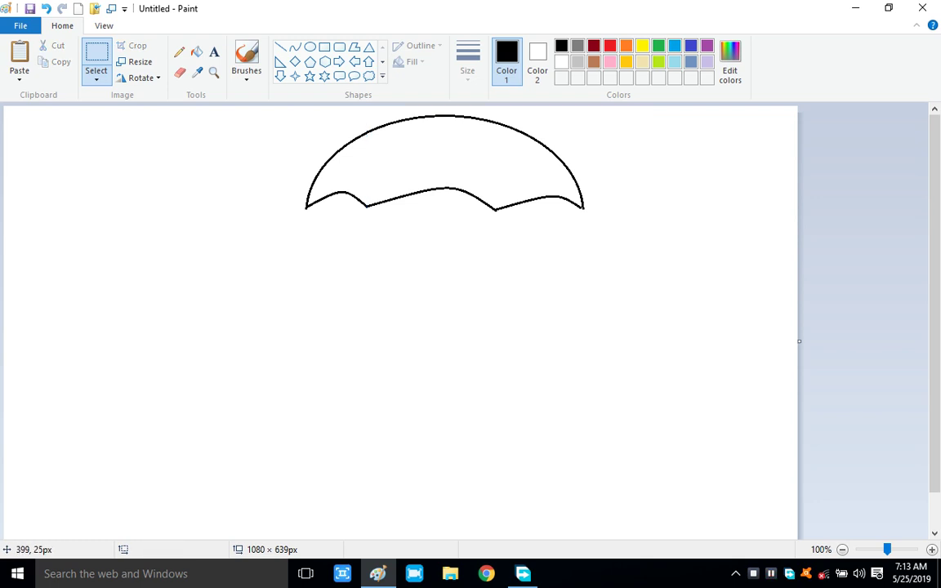
# Step: Select the whole canopy and move it down and slightly left on the canvas
pyautogui.moveTo(292, 113); pyautogui.dragTo(597, 294)
pyautogui.moveTo(417, 212); pyautogui.dragTo(397, 269)
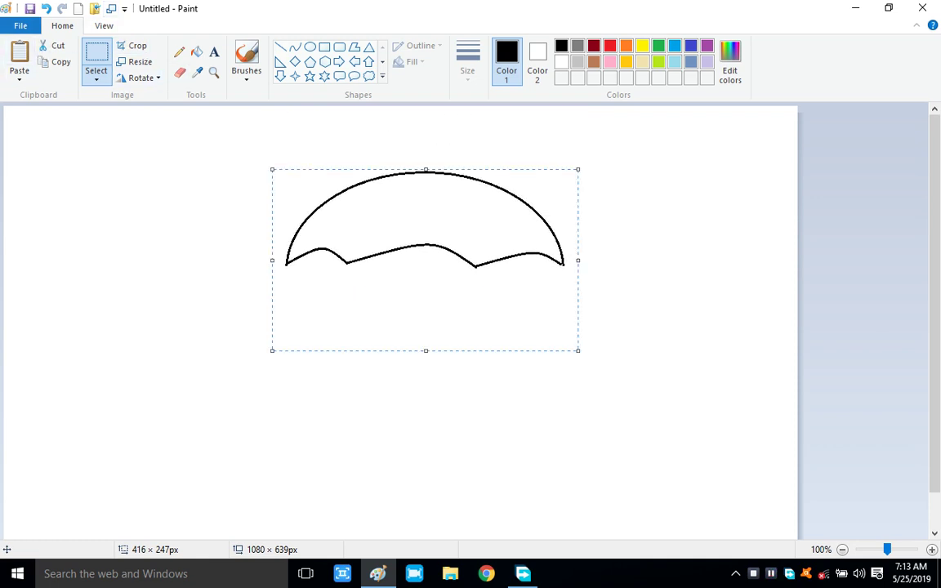
pyautogui.press('Escape')
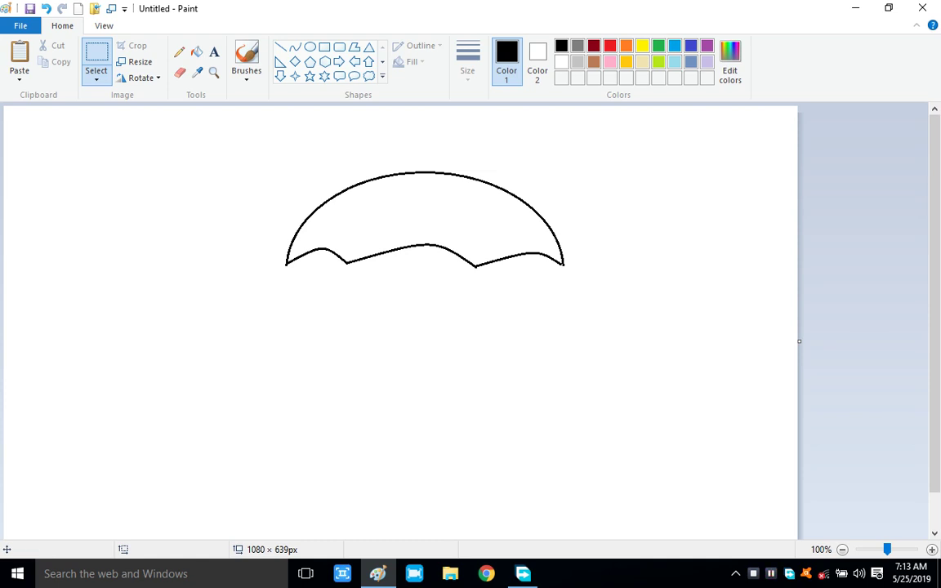
# Step: Draw two parallel slanted lines, each about 58 × 150 px, from the middle scallop downward as the umbrella's shaft
pyautogui.click(280, 46)
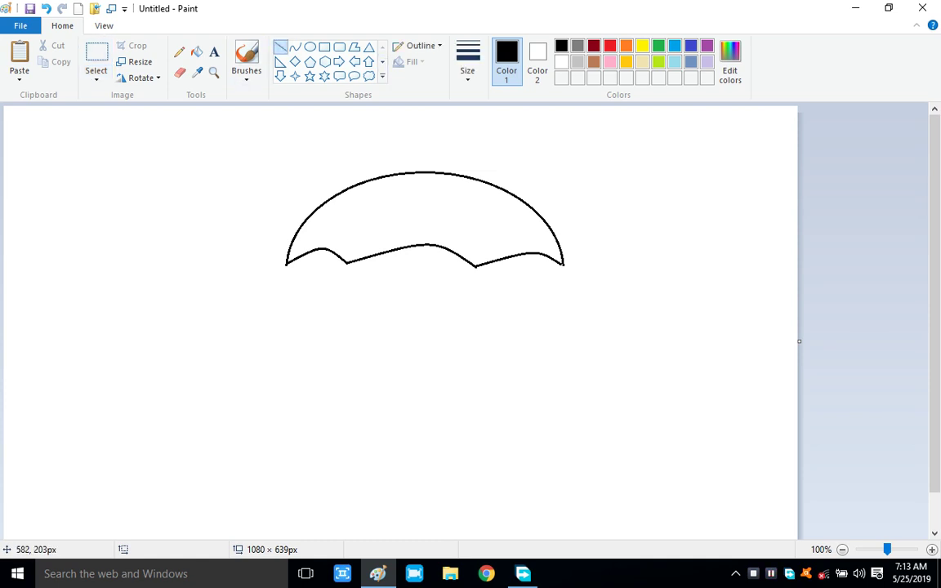
pyautogui.moveTo(425, 242)
pyautogui.mouseDown()
pyautogui.moveTo(361, 298)
pyautogui.moveTo(350, 353)
pyautogui.moveTo(382, 351)
pyautogui.mouseUp()
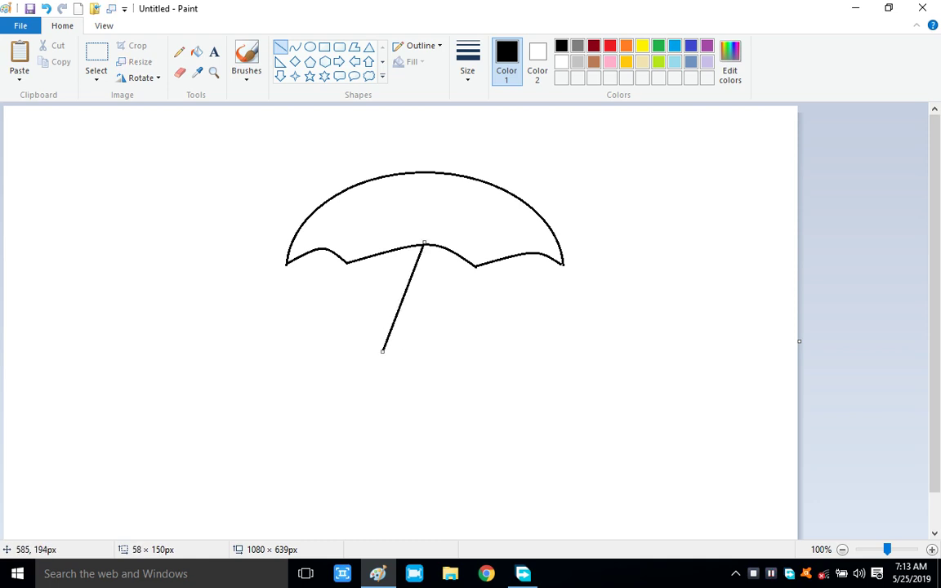
pyautogui.click(411, 300)
pyautogui.moveTo(432, 244); pyautogui.dragTo(389, 354)
pyautogui.click(467, 375)
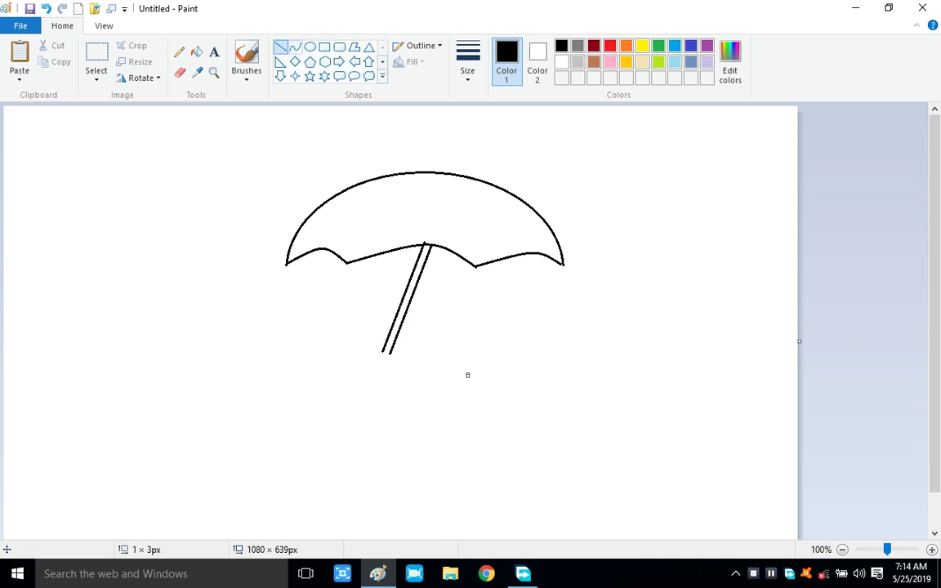
# Step: Draw the hooked handle below the shaft with two parallel curves, a rounded end cap and a short band across the shaft
pyautogui.click(294, 47)
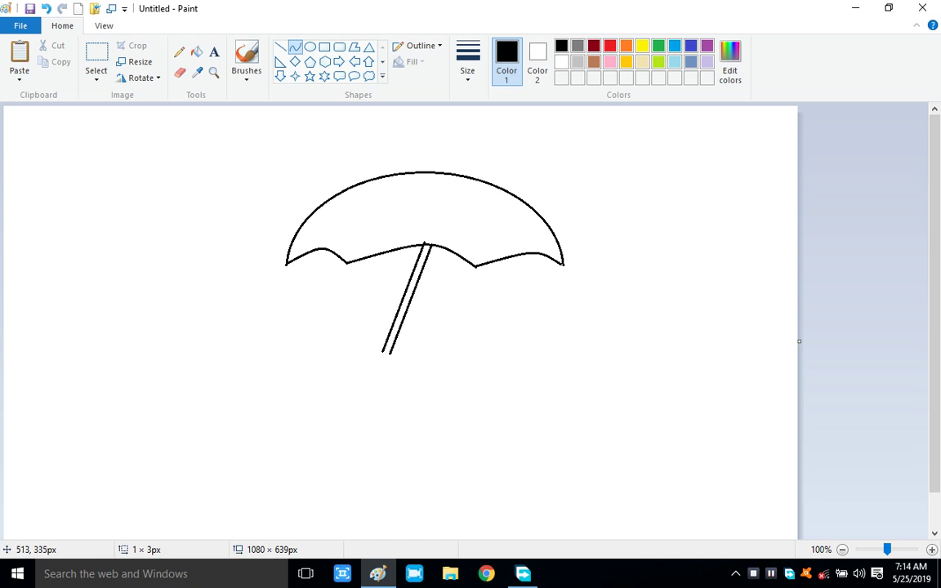
pyautogui.moveTo(382, 352); pyautogui.dragTo(347, 345)
pyautogui.moveTo(406, 376); pyautogui.dragTo(404, 395)
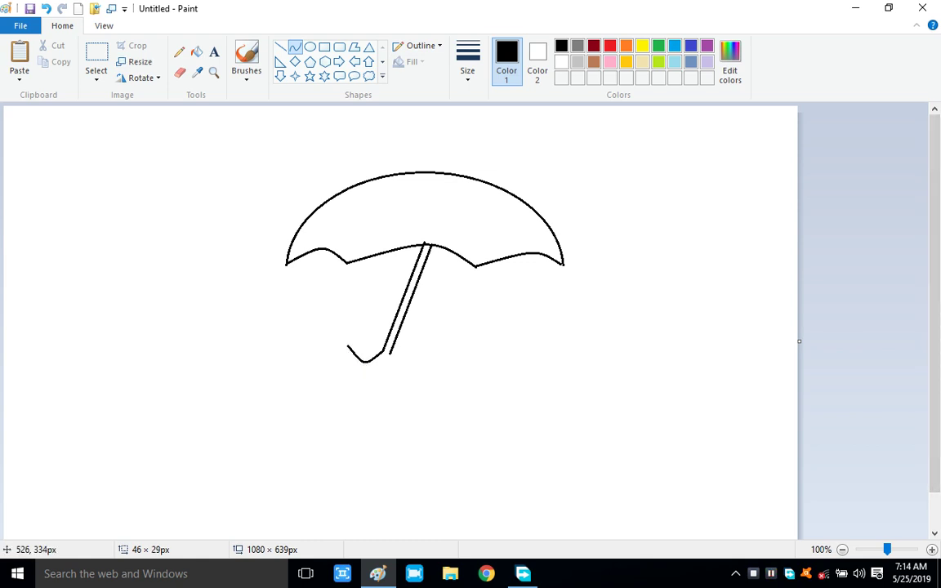
pyautogui.moveTo(390, 352); pyautogui.dragTo(365, 374)
pyautogui.click(296, 47)
pyautogui.moveTo(347, 345)
pyautogui.mouseDown()
pyautogui.moveTo(351, 361)
pyautogui.moveTo(342, 352)
pyautogui.mouseUp()
pyautogui.moveTo(390, 327); pyautogui.dragTo(397, 334)
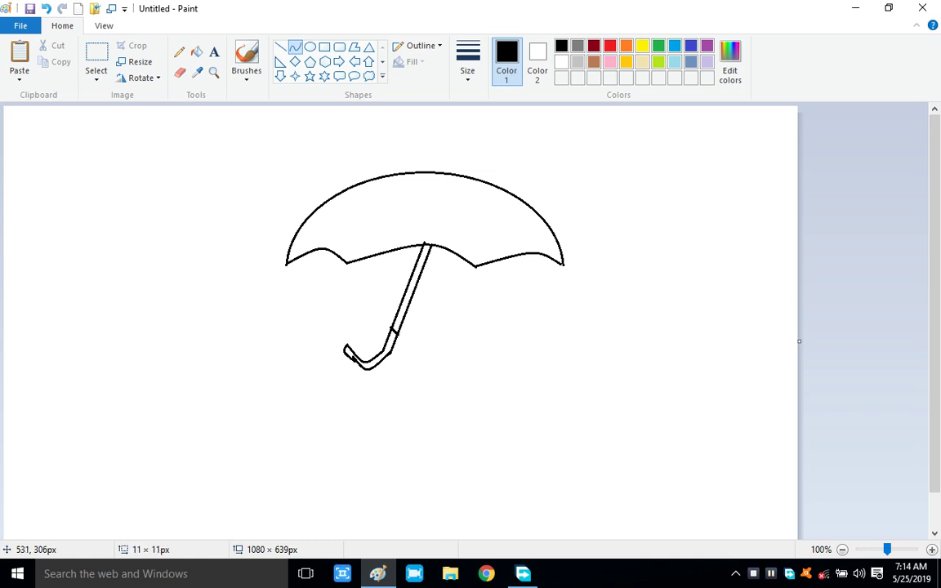
pyautogui.moveTo(438, 356); pyautogui.dragTo(432, 358)
# Step: Draw a small pointed tip on the canopy's peak with two straight lines
pyautogui.click(280, 47)
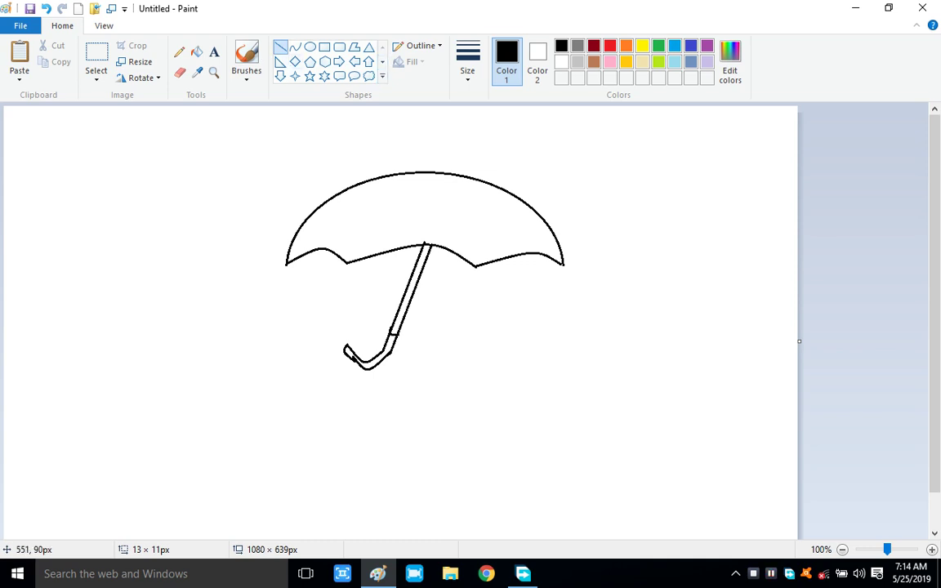
pyautogui.moveTo(417, 173); pyautogui.dragTo(435, 159)
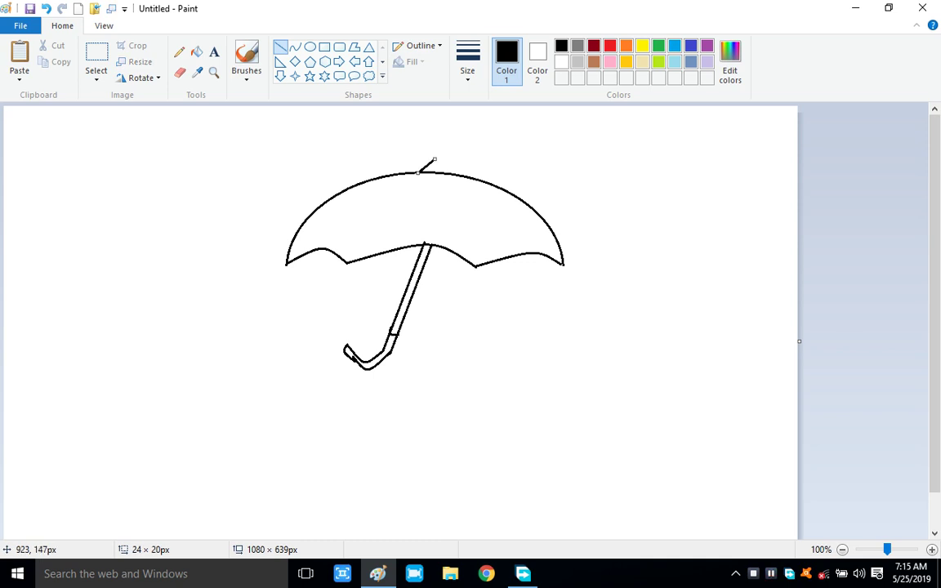
pyautogui.moveTo(682, 214); pyautogui.dragTo(672, 210)
pyautogui.moveTo(433, 159); pyautogui.dragTo(440, 176)
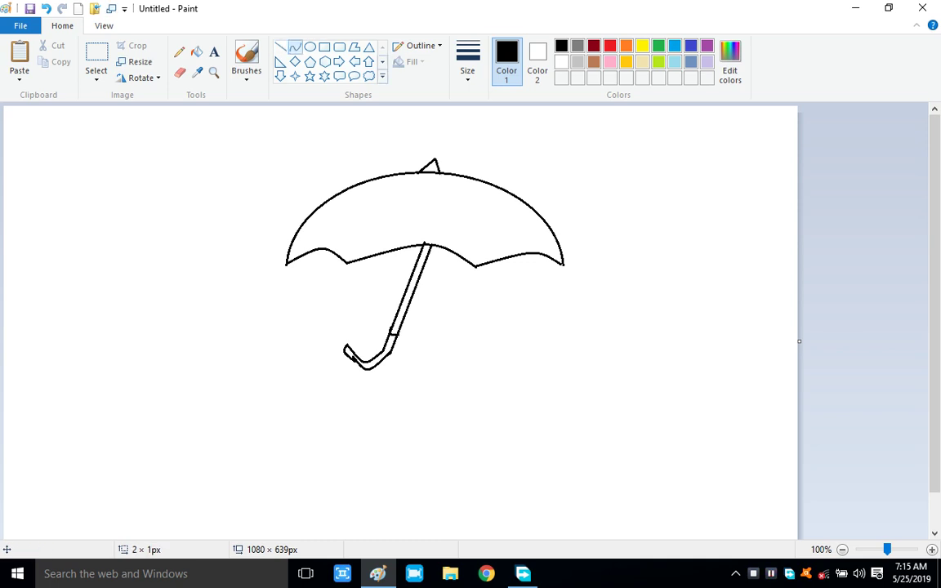
# Step: Draw two outward-bowed rib curves from the canopy's top edge to the two inner scallop points, dividing it into three panels
pyautogui.click(295, 46)
pyautogui.moveTo(347, 262); pyautogui.dragTo(426, 173)
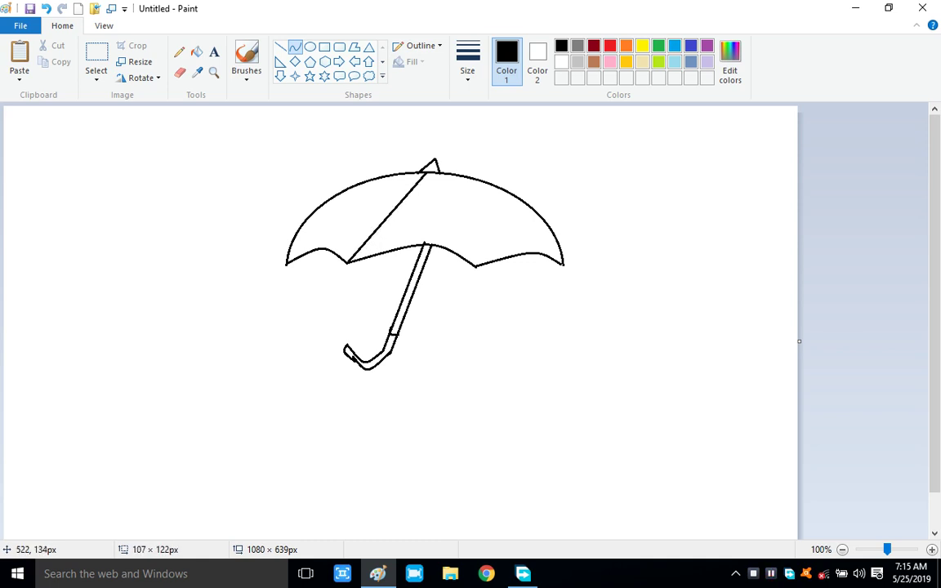
pyautogui.moveTo(430, 229); pyautogui.dragTo(351, 209)
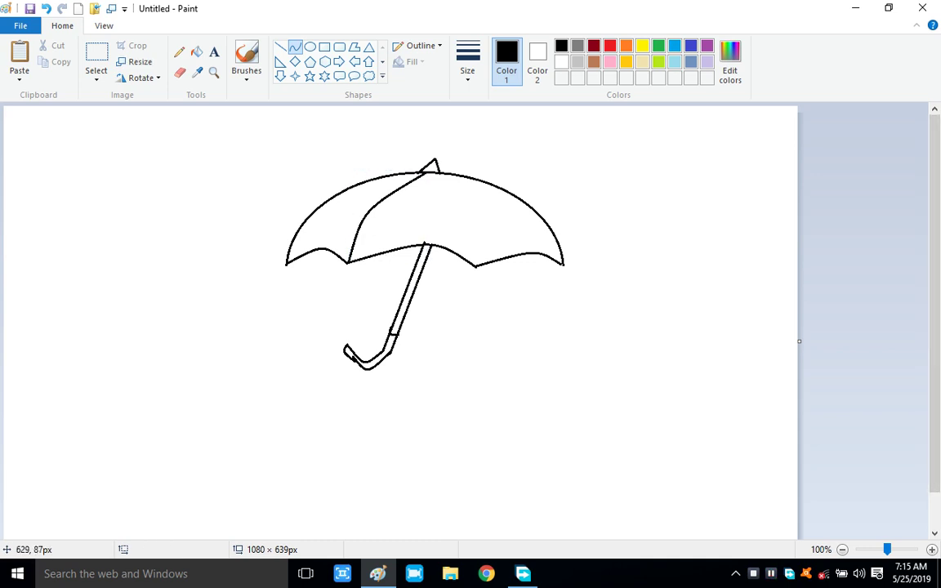
pyautogui.moveTo(456, 175); pyautogui.dragTo(477, 266)
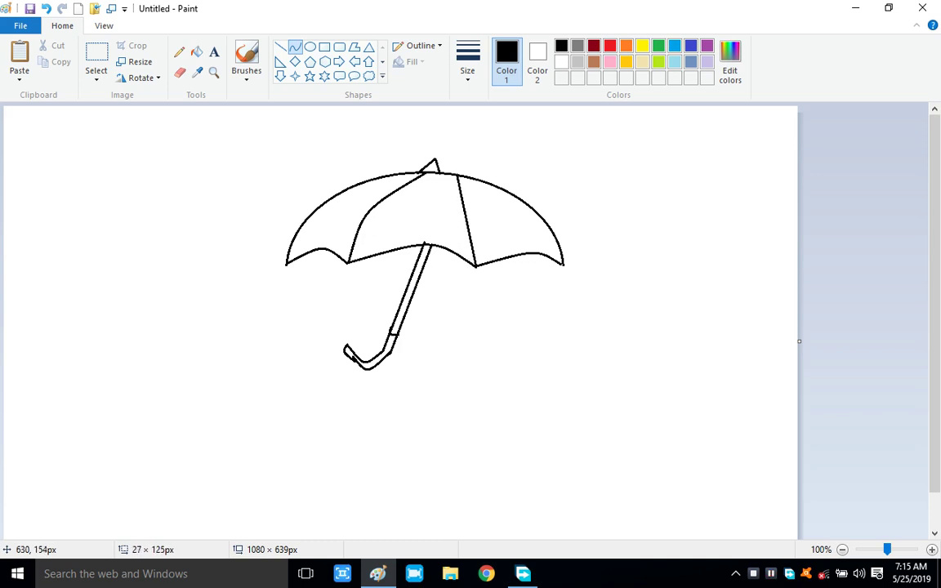
pyautogui.moveTo(467, 213); pyautogui.dragTo(485, 211)
pyautogui.click(810, 276)
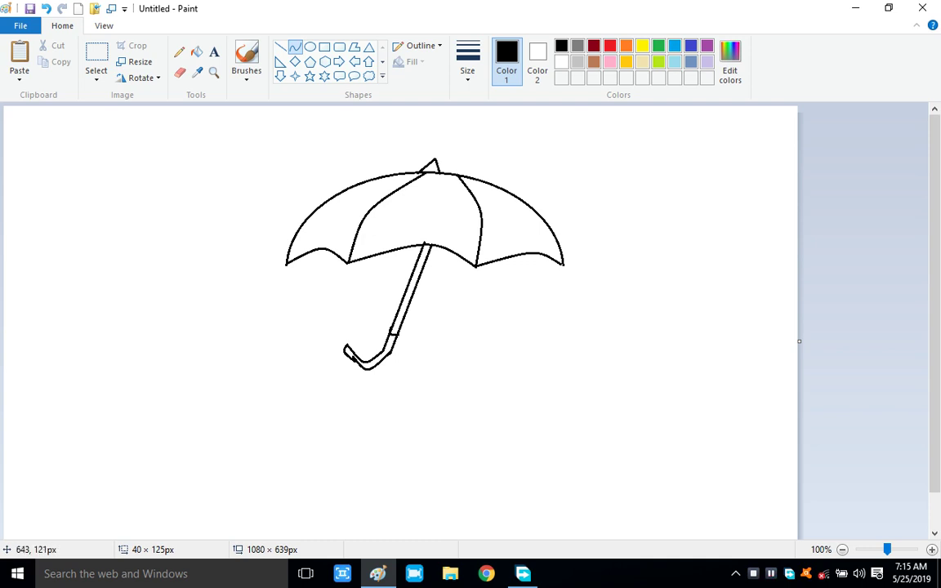
# Step: Fill the canopy's left panel with red, the middle panel with yellow and the right panel with light blue
pyautogui.click(197, 52)
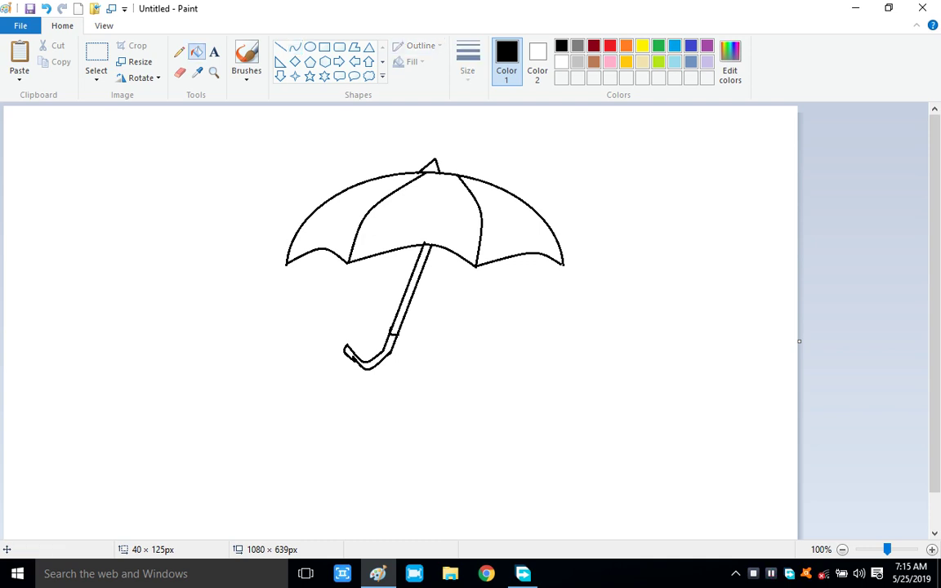
pyautogui.click(610, 45)
pyautogui.click(347, 211)
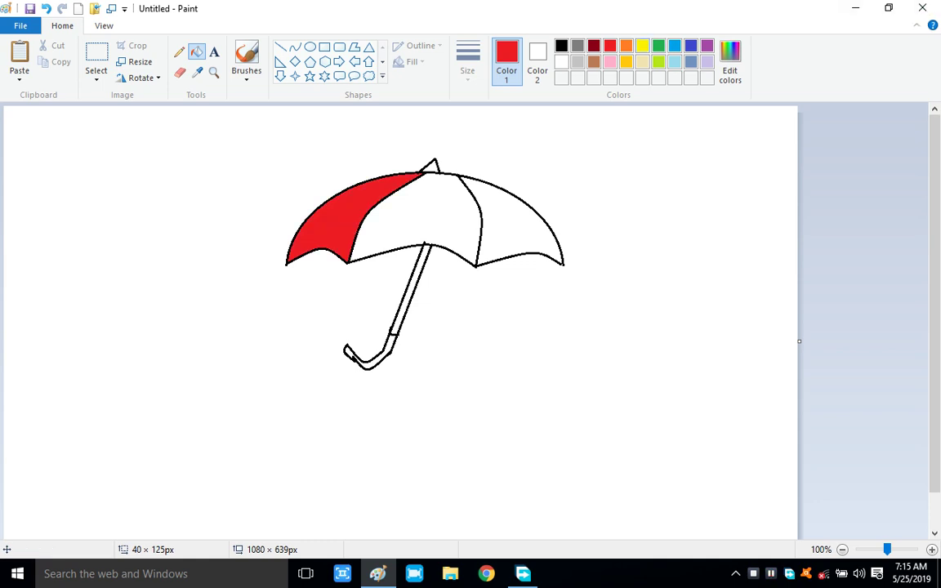
pyautogui.click(642, 46)
pyautogui.click(427, 192)
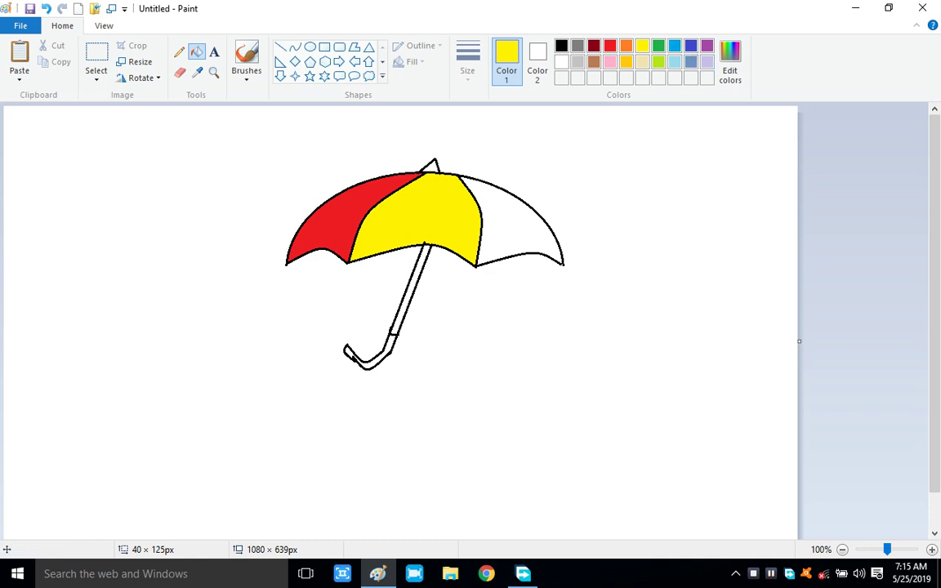
pyautogui.click(675, 45)
pyautogui.click(510, 234)
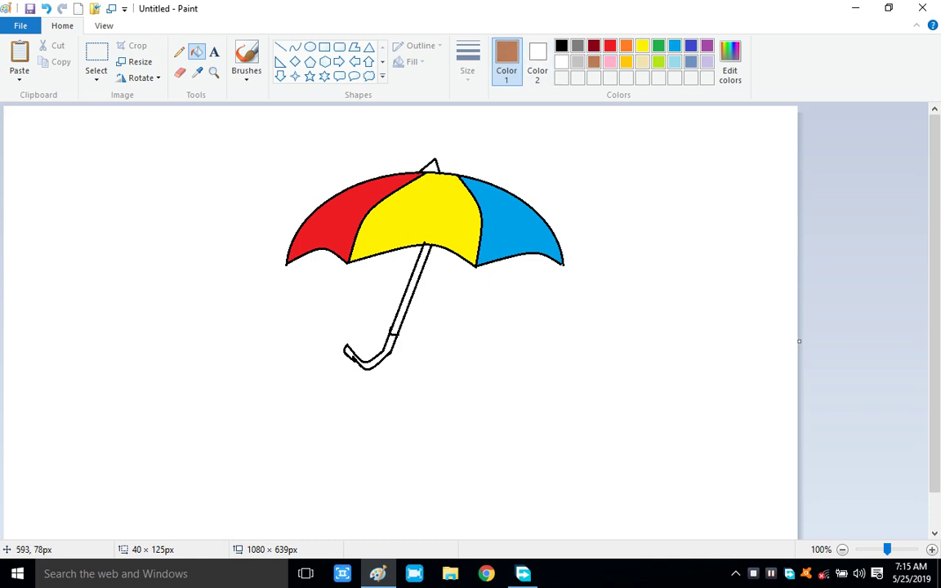
# Step: Fill the tip, shaft and hooked handle, including its end, with brown
pyautogui.click(432, 167)
pyautogui.click(417, 274)
pyautogui.click(380, 354)
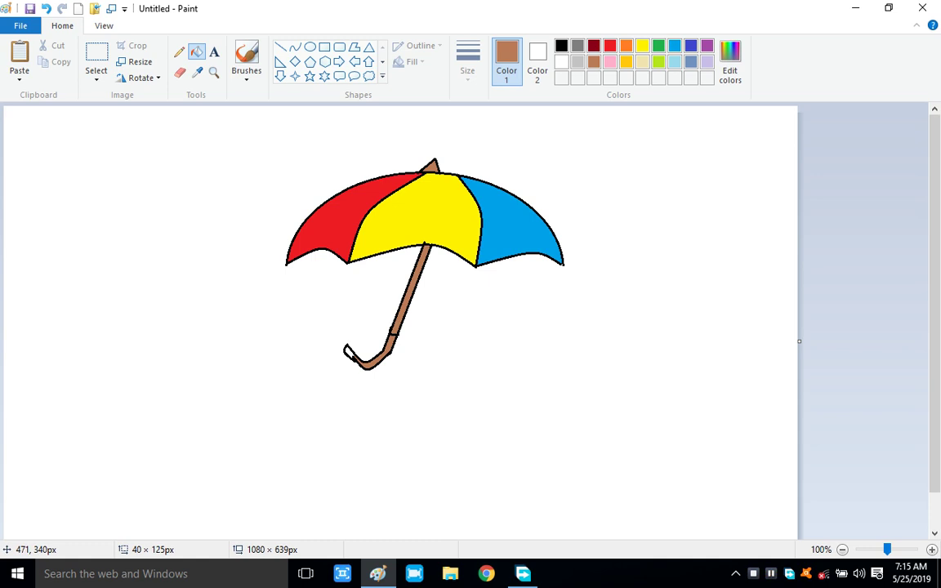
pyautogui.click(348, 352)
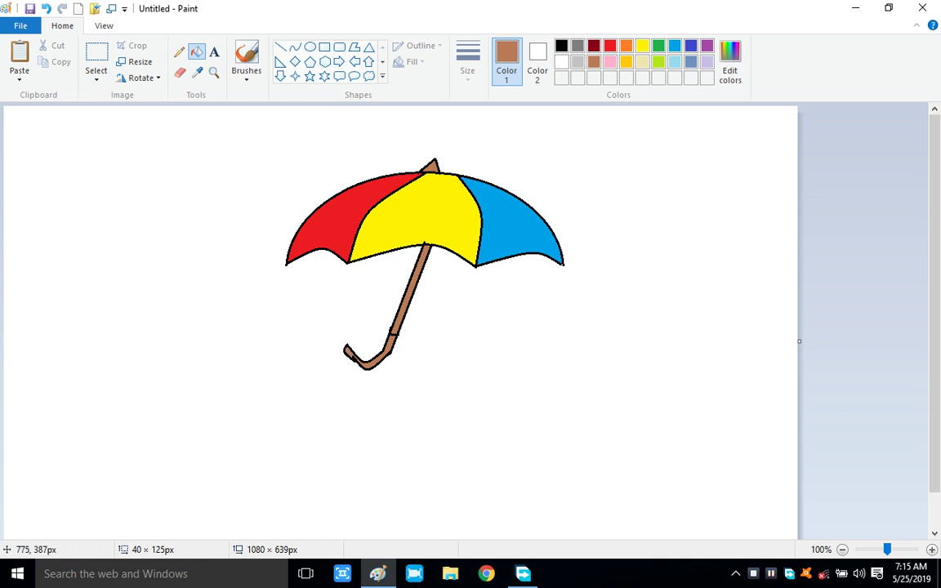